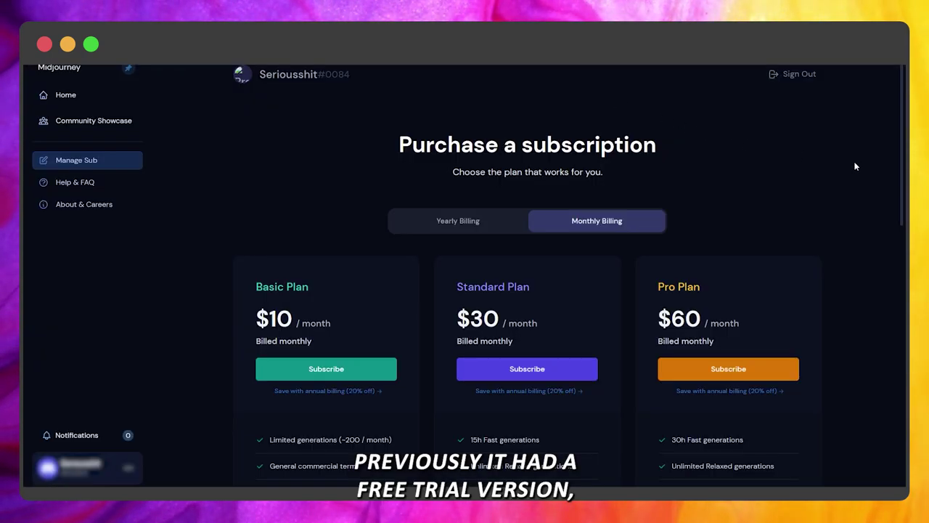
Finish the Discord account sign-up and create a new server
{"action": "scroll", "coordinate": [855, 167], "scroll_direction": "down", "scroll_amount": 5}
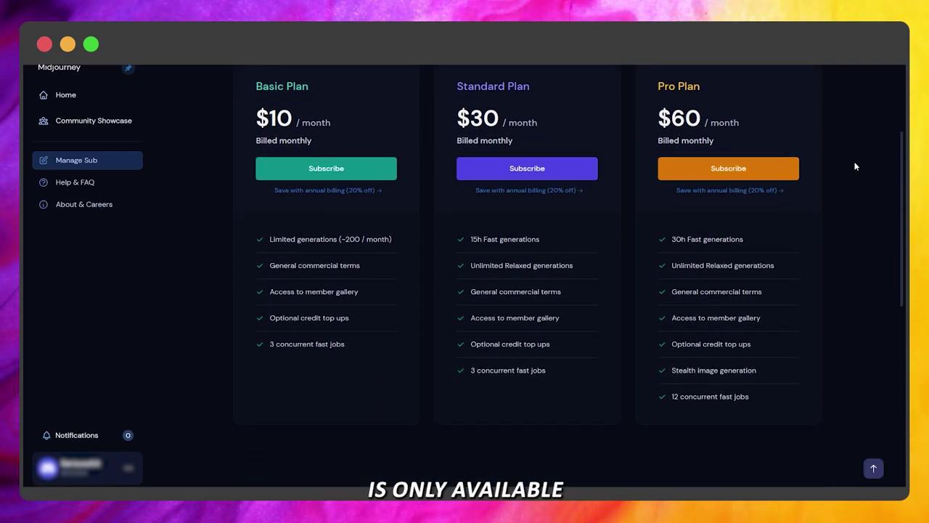
{"action": "scroll", "coordinate": [856, 166], "scroll_direction": "up", "scroll_amount": 2}
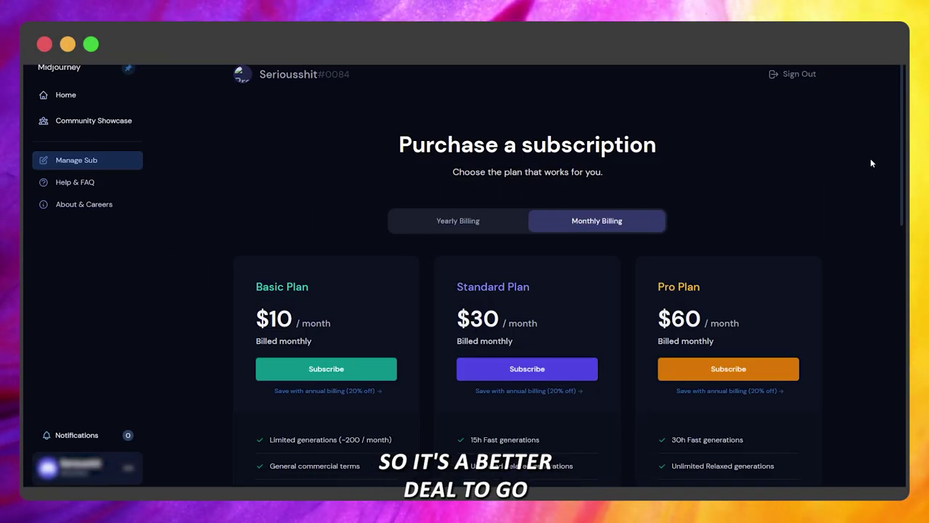
{"action": "scroll", "coordinate": [856, 166], "scroll_direction": "down", "scroll_amount": 3}
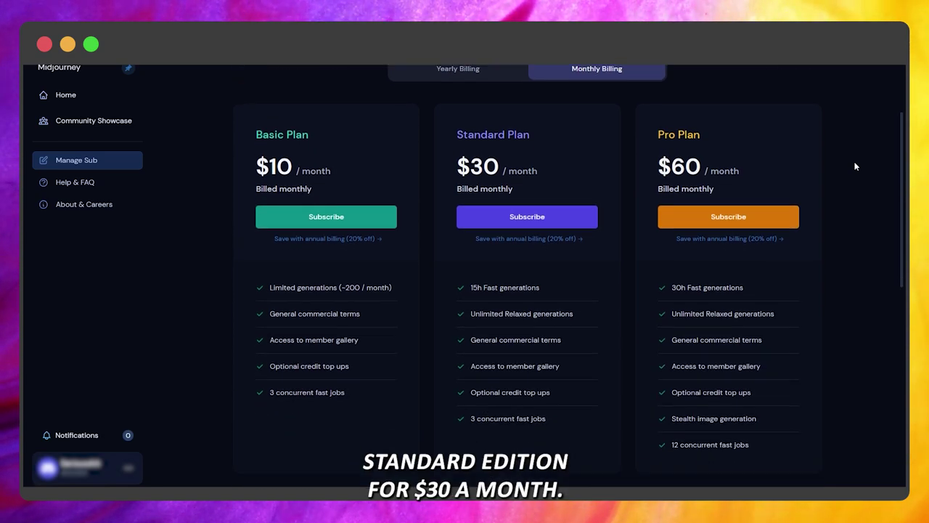
{"action": "scroll", "coordinate": [855, 166], "scroll_direction": "up", "scroll_amount": 2}
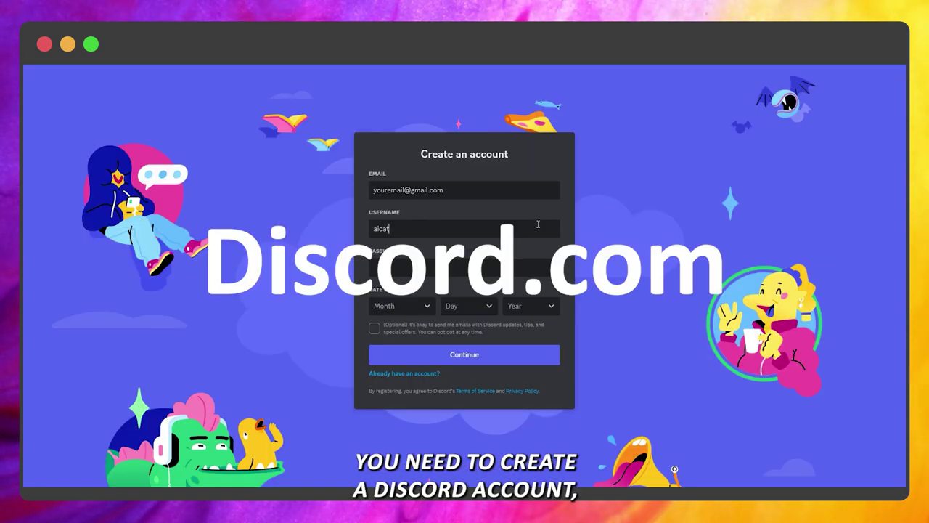
{"action": "left_click", "coordinate": [417, 310]}
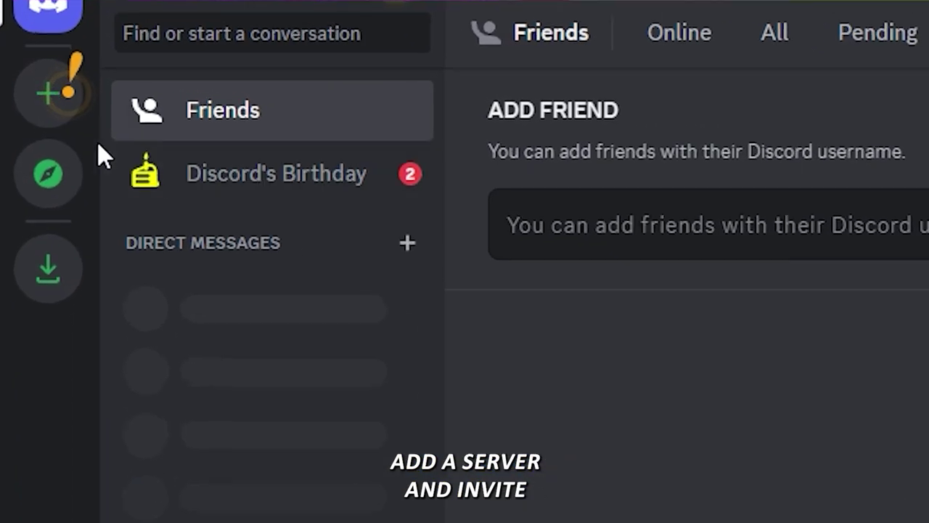
{"action": "left_click", "coordinate": [48, 93]}
{"action": "left_click", "coordinate": [588, 284]}
{"action": "left_click", "coordinate": [439, 287]}
{"action": "left_click", "coordinate": [536, 347]}
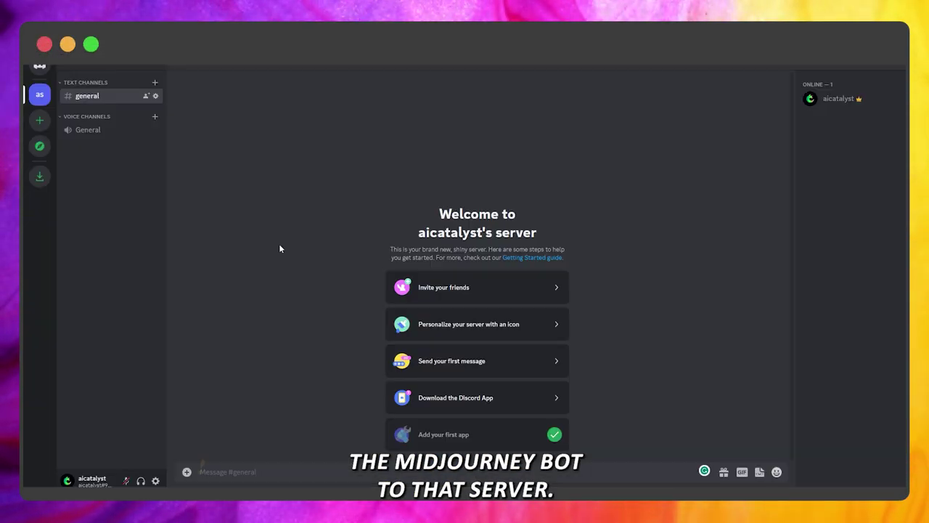
Search Discover for 'Midjourney' and open the official Midjourney community
{"action": "left_click", "coordinate": [40, 146]}
{"action": "left_click", "coordinate": [442, 186]}
{"action": "type", "text": "Mid"}
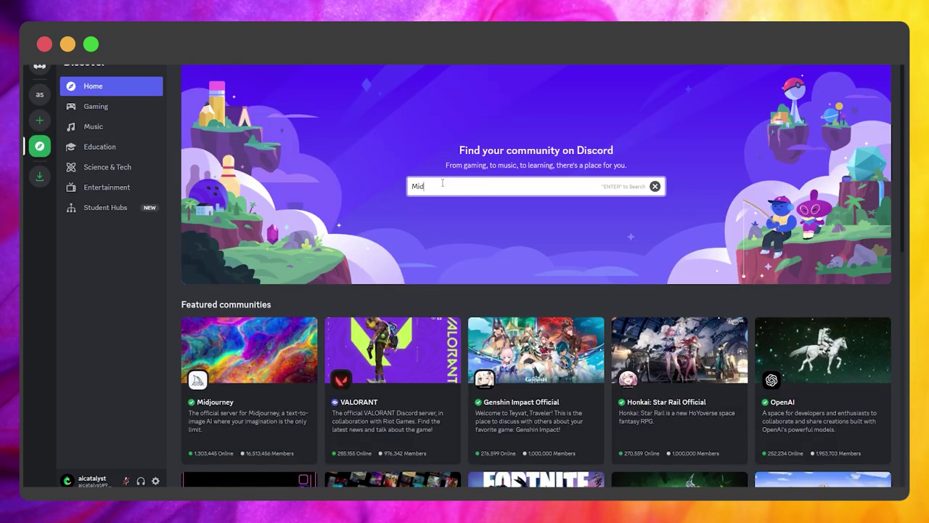
{"action": "type", "text": "journey"}
{"action": "key", "text": "Return"}
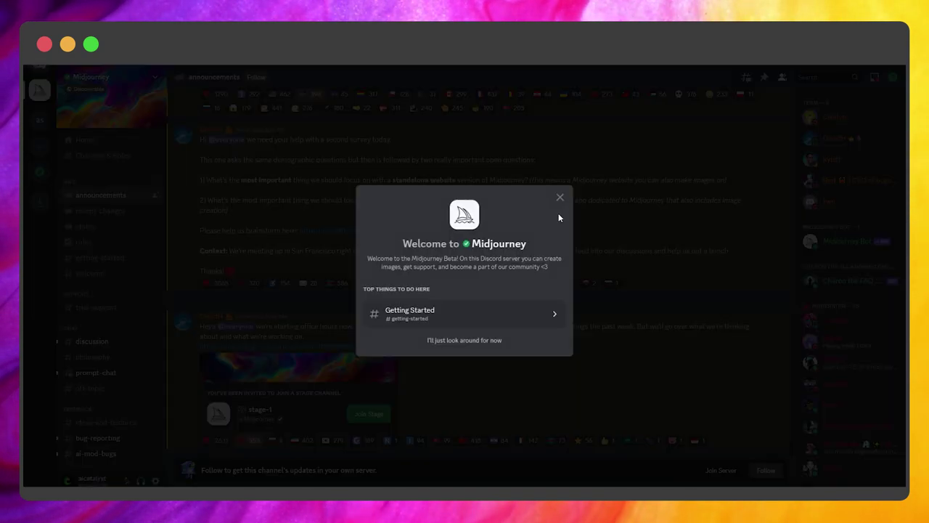
{"action": "left_click", "coordinate": [557, 195]}
Add the Midjourney Bot to the new server and authorize its permissions
{"action": "left_click", "coordinate": [828, 247]}
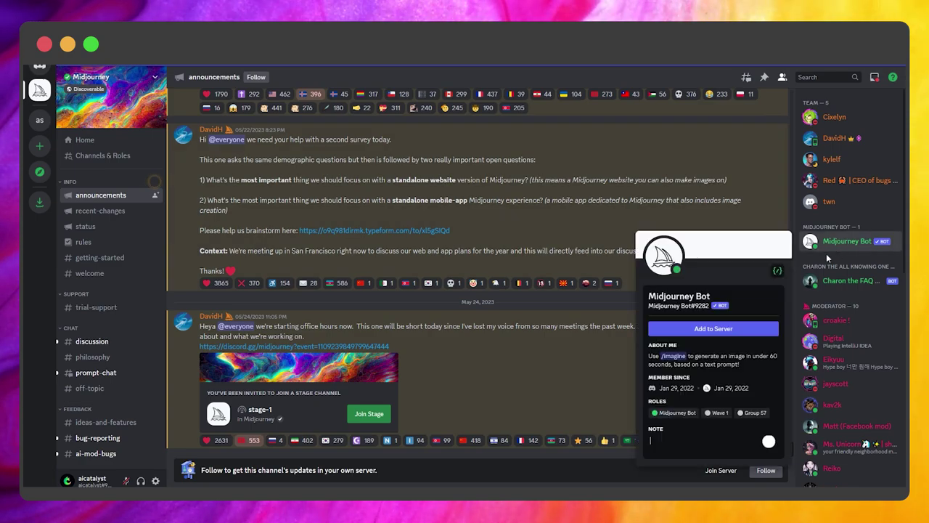
{"action": "left_click", "coordinate": [728, 333]}
{"action": "left_click", "coordinate": [487, 353]}
{"action": "left_click", "coordinate": [492, 377]}
{"action": "left_click", "coordinate": [519, 400]}
{"action": "left_click", "coordinate": [543, 461]}
{"action": "left_click", "coordinate": [516, 194]}
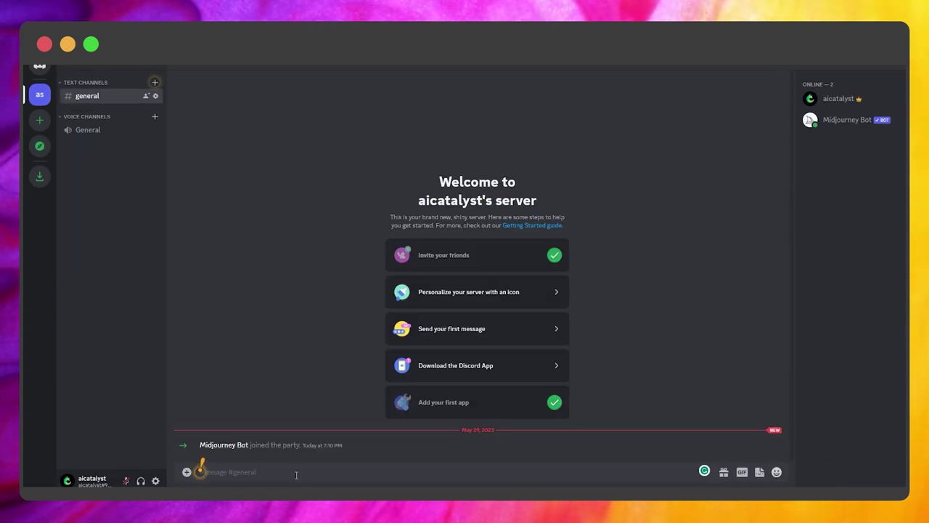
Send /subscribe to the bot and follow the subscription link in its reply
{"action": "type", "text": "/subscribe"}
{"action": "key", "text": "Return"}
{"action": "left_click", "coordinate": [300, 449]}
Confirm the subscription site, then run /imagine with the prompt 'a beautiful sunset'
{"action": "left_click", "coordinate": [510, 342]}
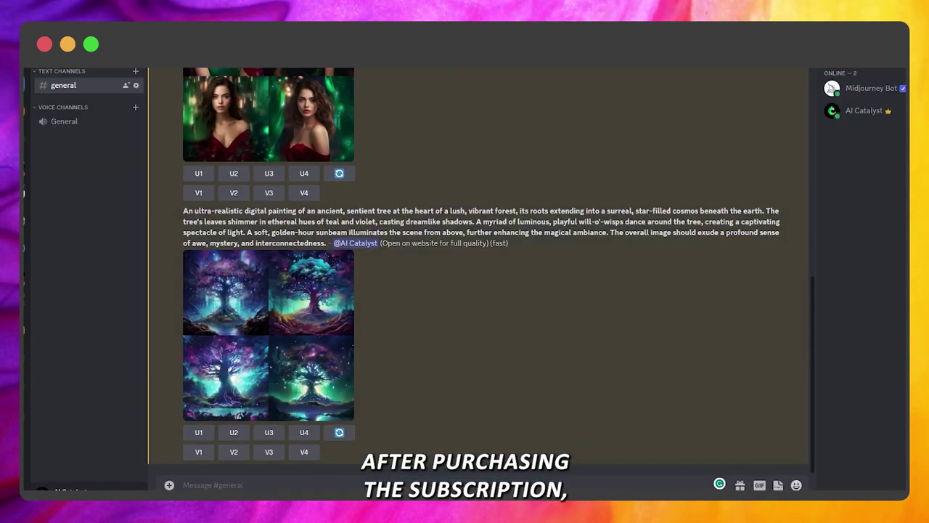
{"action": "type", "text": "/imagi"}
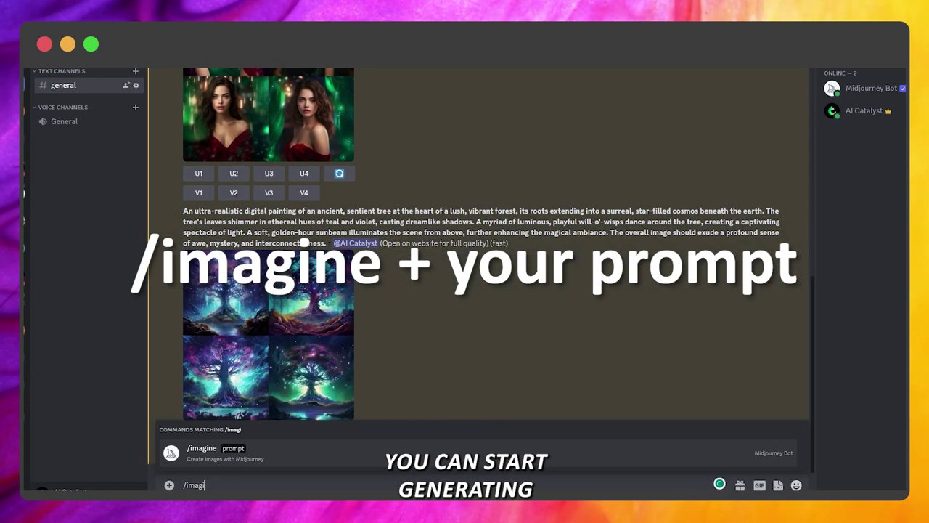
{"action": "key", "text": "Tab"}
{"action": "type", "text": "a beautifu"}
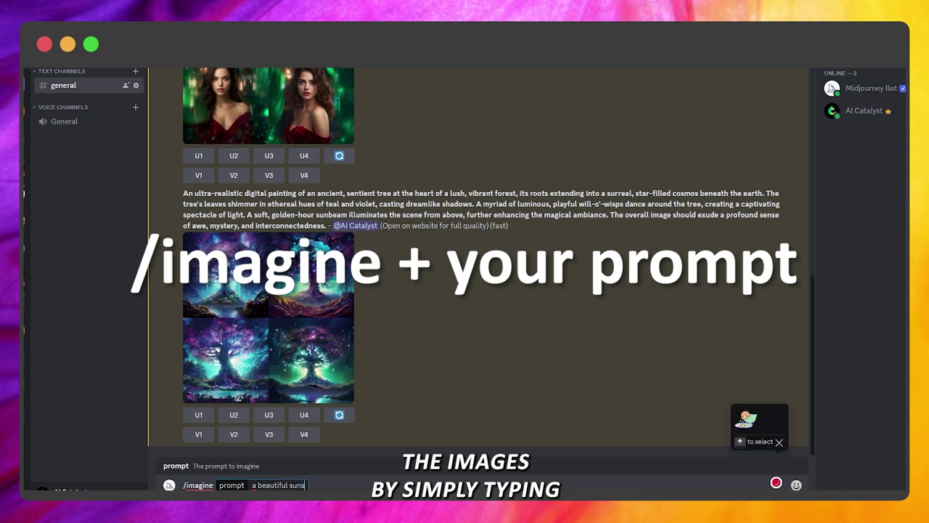
{"action": "key", "text": "Return"}
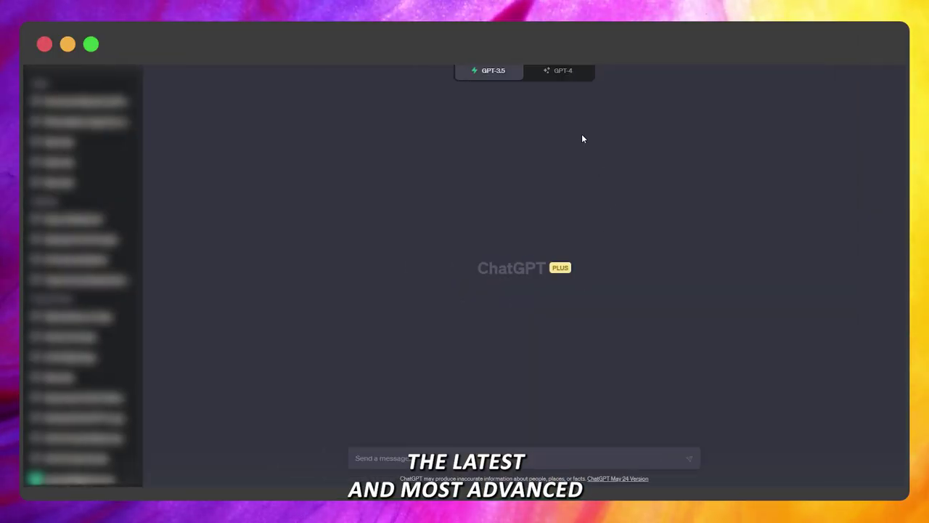
Switch the chat to GPT-4 and send the message 'Hi ChatGPT'
{"action": "left_click", "coordinate": [564, 72]}
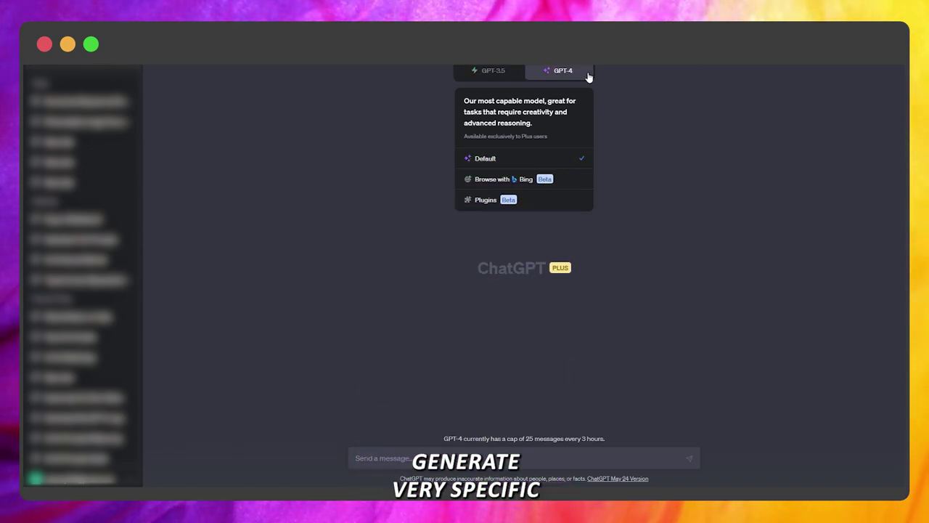
{"action": "left_click", "coordinate": [540, 464]}
{"action": "type", "text": "Hi Chat"}
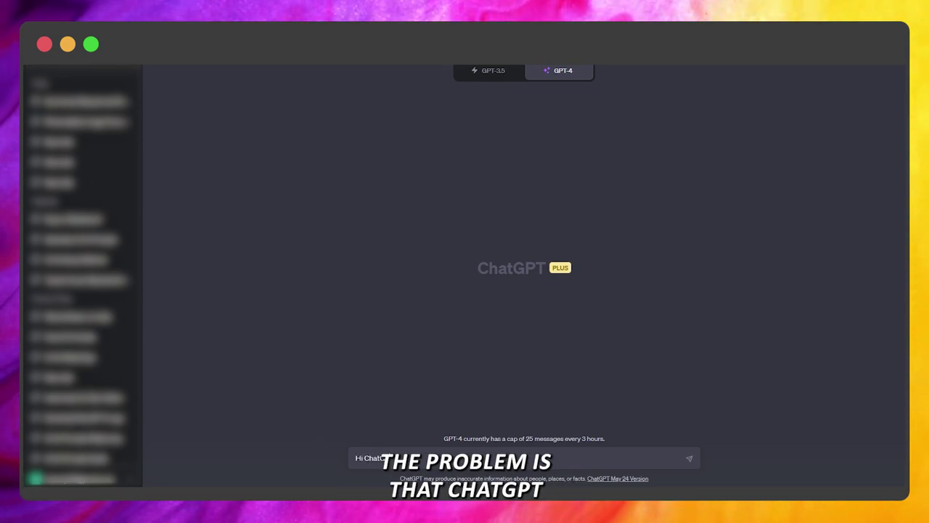
{"action": "type", "text": "GPT"}
{"action": "key", "text": "Return"}
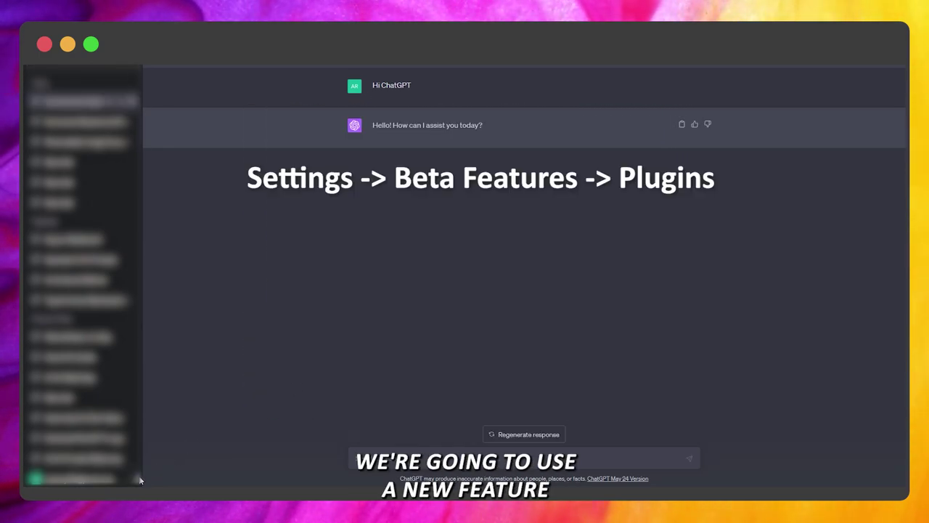
Enable the Plugins beta feature in Settings and switch GPT-4 to Plugins mode
{"action": "left_click", "coordinate": [130, 474]}
{"action": "left_click", "coordinate": [110, 436]}
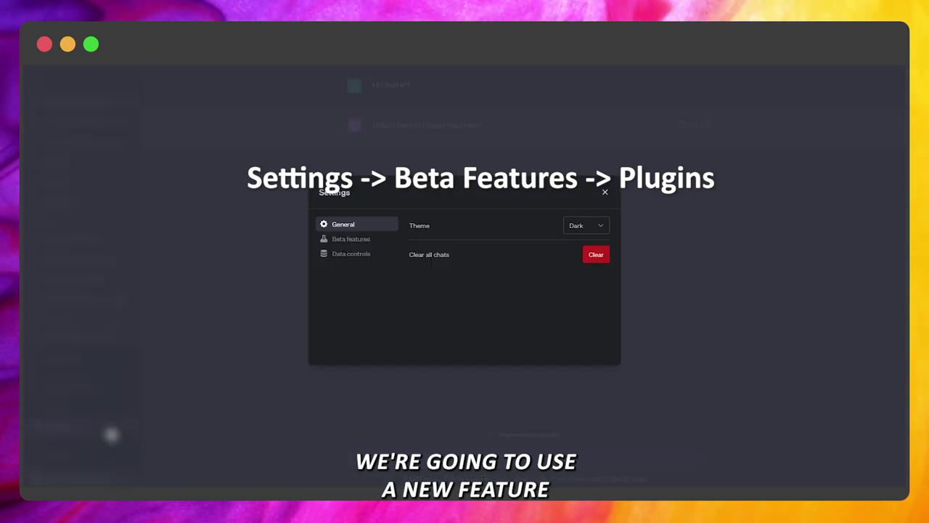
{"action": "left_click", "coordinate": [363, 242]}
{"action": "left_click", "coordinate": [600, 294]}
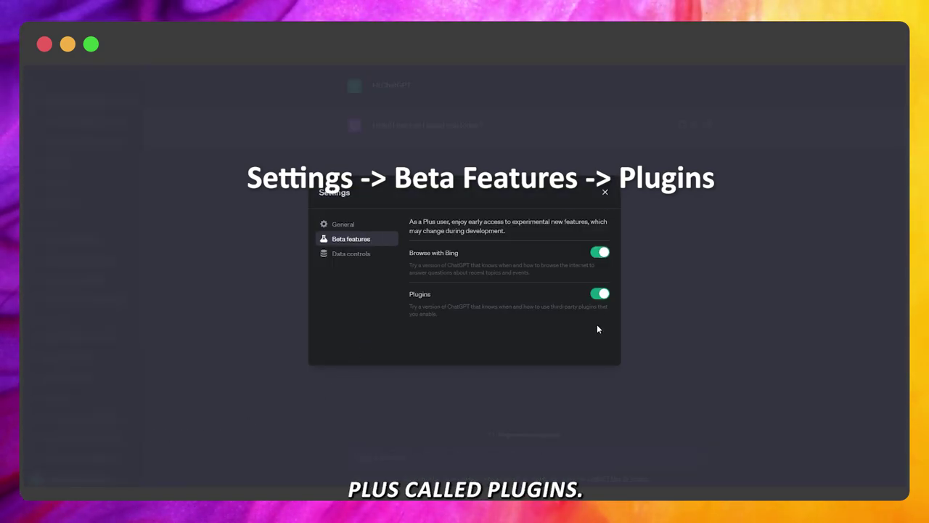
{"action": "left_click", "coordinate": [605, 192]}
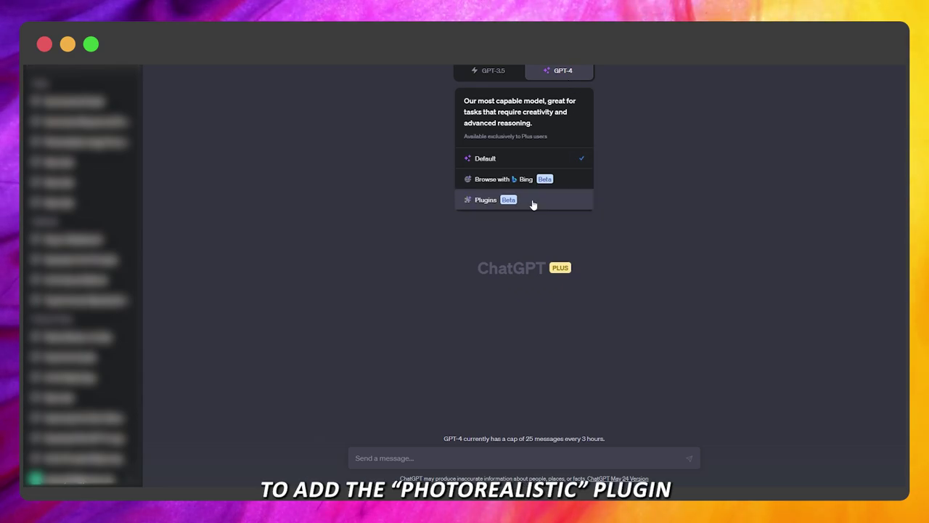
{"action": "left_click", "coordinate": [532, 201]}
Install the Photorealistic plugin from the last page of the plugin store
{"action": "left_click", "coordinate": [541, 120]}
{"action": "left_click", "coordinate": [260, 184]}
{"action": "left_click", "coordinate": [222, 399]}
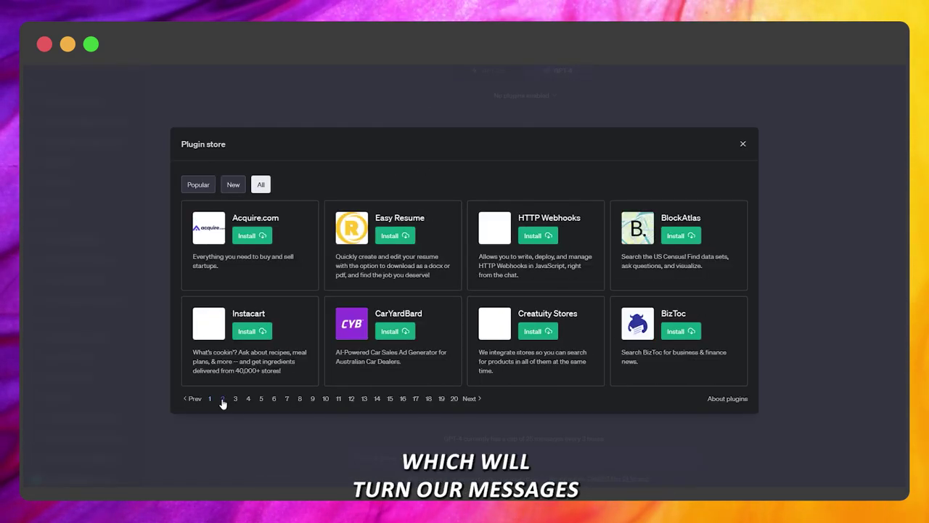
{"action": "left_click", "coordinate": [247, 399]}
{"action": "left_click", "coordinate": [274, 399]}
{"action": "left_click", "coordinate": [299, 399]}
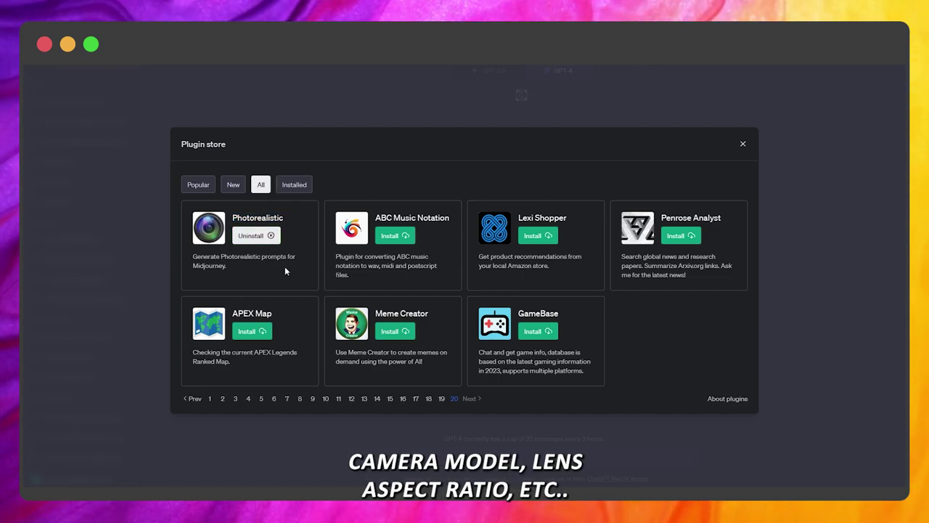
{"action": "left_click", "coordinate": [743, 144]}
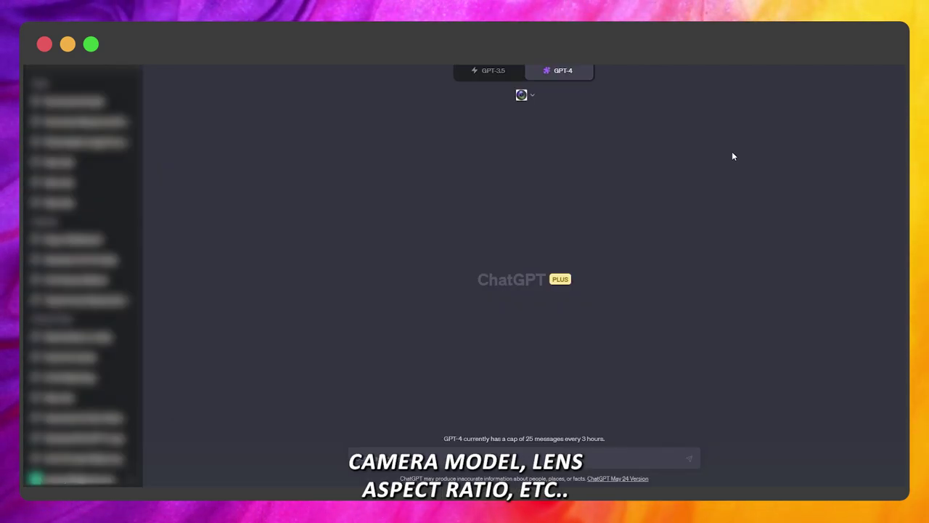
Paste the Midjourney parameter list into the Photorealistic chat and send it
{"action": "left_click", "coordinate": [523, 102]}
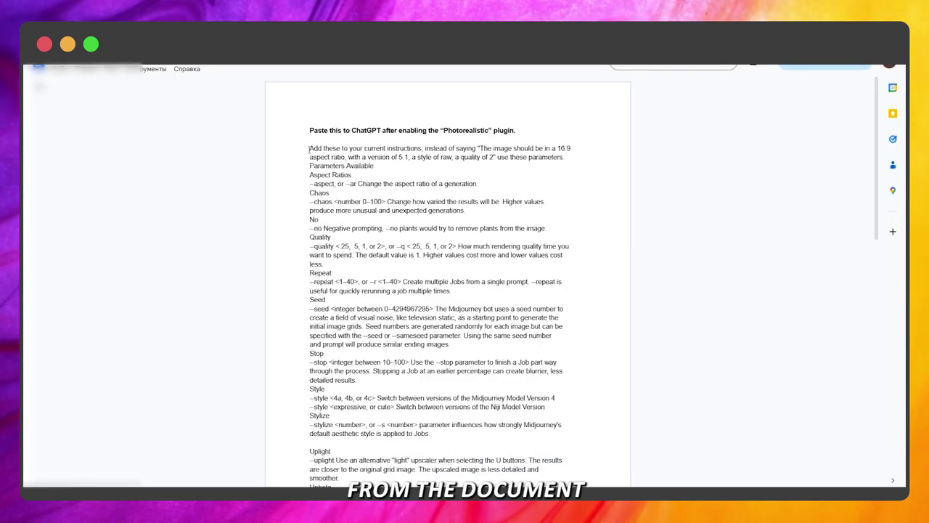
{"action": "left_click_drag", "start_coordinate": [309, 148], "coordinate": [508, 476]}
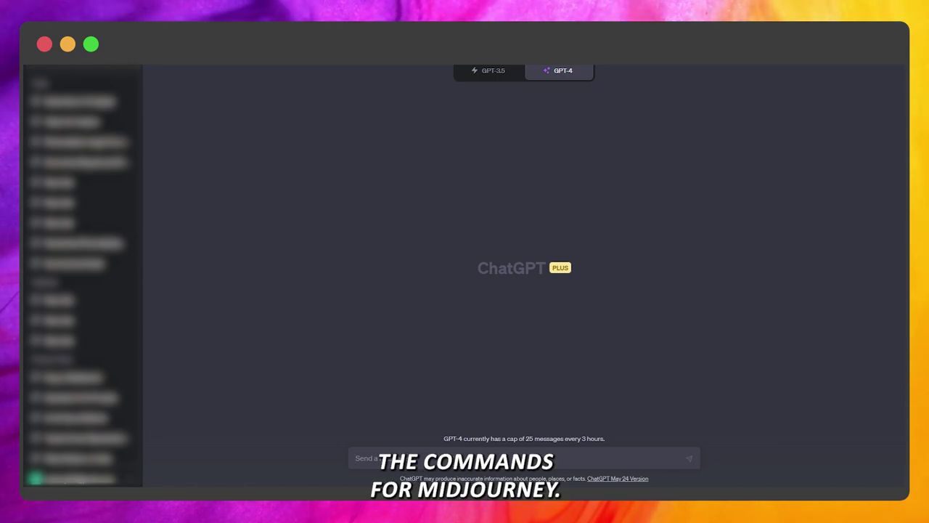
{"action": "key", "text": "ctrl+v"}
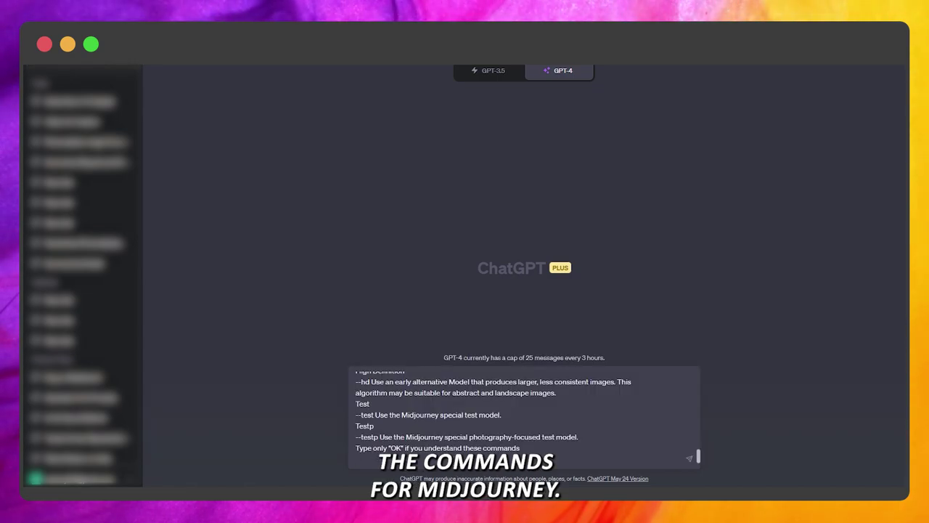
{"action": "key", "text": "Return"}
{"action": "scroll", "coordinate": [523, 262], "scroll_direction": "up", "scroll_amount": 10}
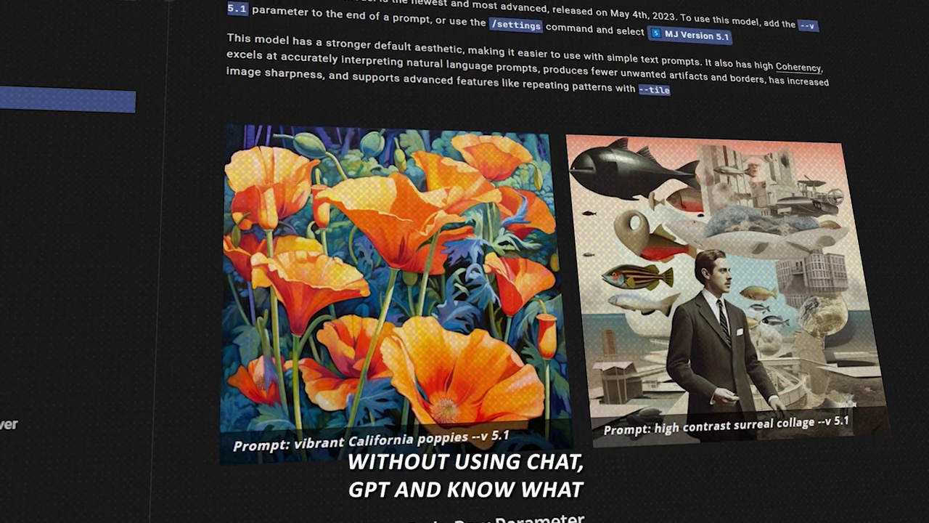
Scroll the Midjourney Docs past Model Versions 5.1, 5 and 4 to the Niji section
{"action": "scroll", "coordinate": [552, 291], "scroll_direction": "down", "scroll_amount": 5}
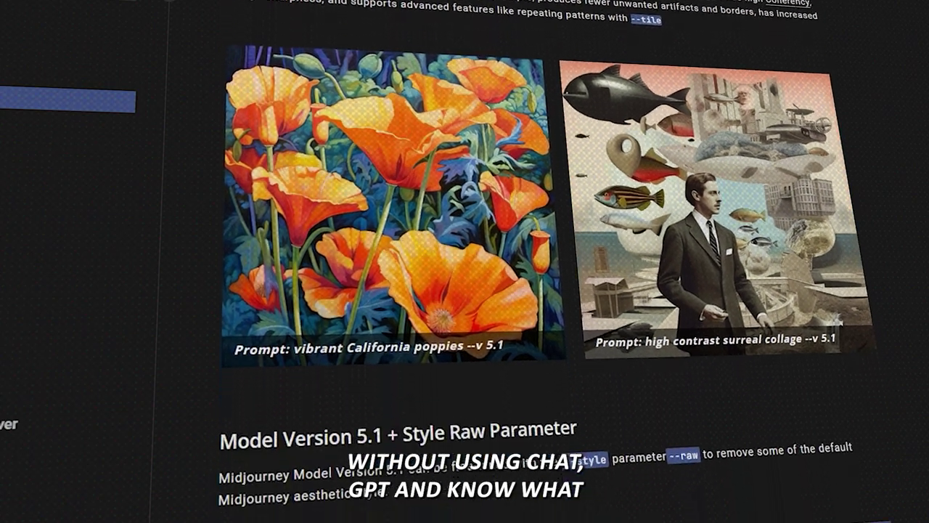
{"action": "scroll", "coordinate": [552, 290], "scroll_direction": "down", "scroll_amount": 10}
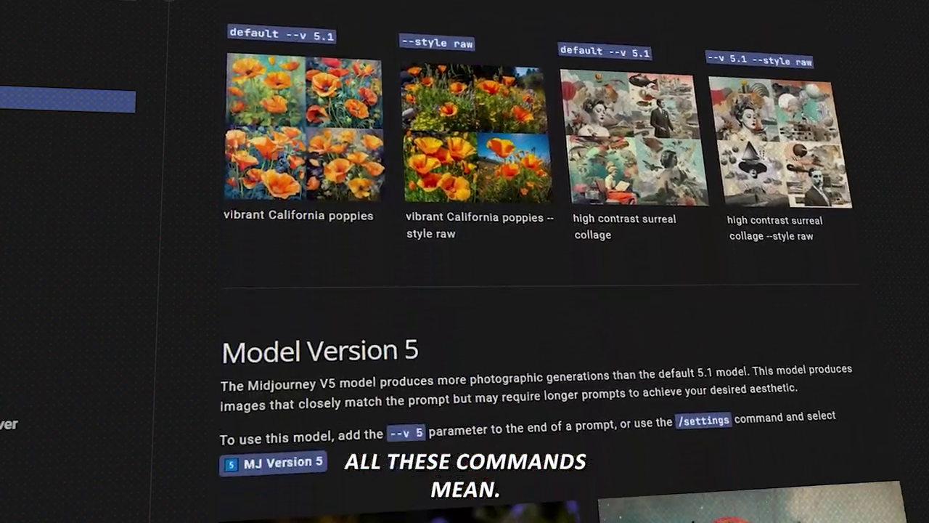
{"action": "scroll", "coordinate": [552, 291], "scroll_direction": "down", "scroll_amount": 10}
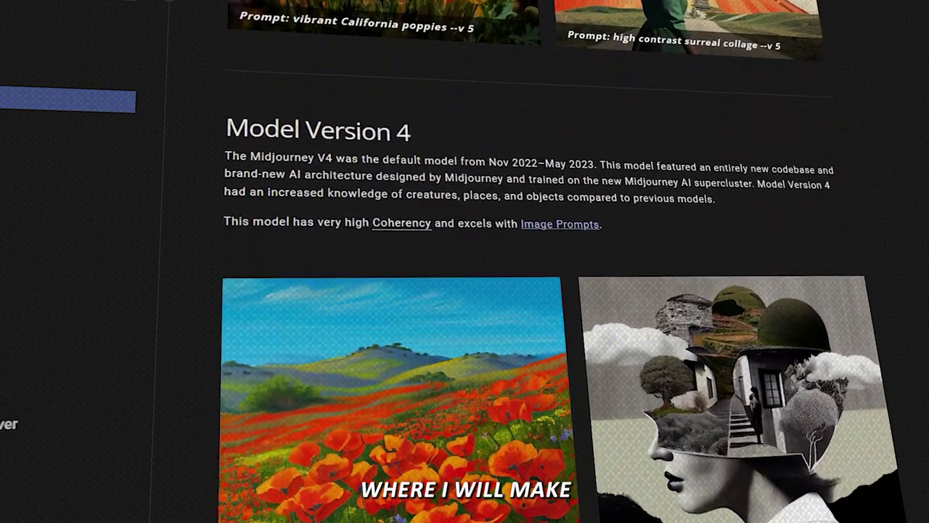
{"action": "scroll", "coordinate": [551, 290], "scroll_direction": "down", "scroll_amount": 10}
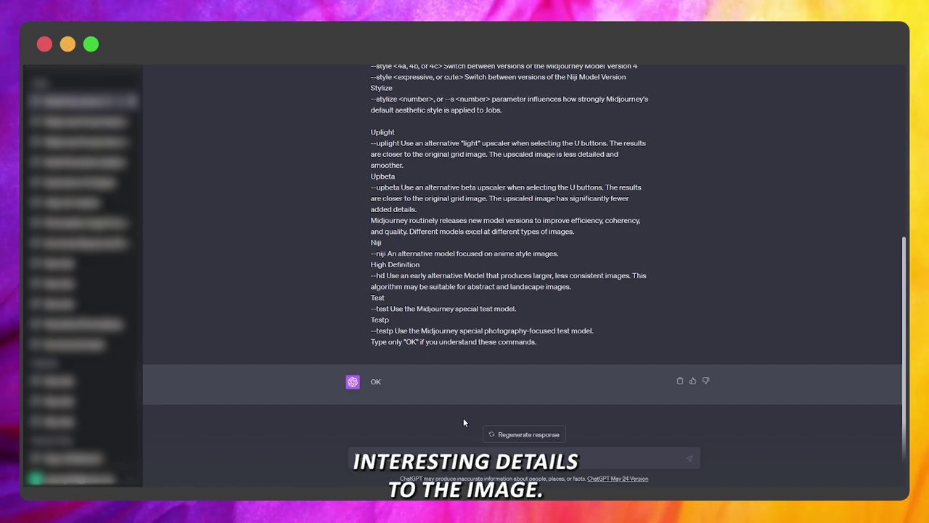
Request prompts for wolves crossing a frozen lake under the Northern Lights, then select the first
{"action": "type", "text": "A beautiful scene of a pack of wolves running across a frozen lake under the Northern Lights"}
{"action": "key", "text": "Return"}
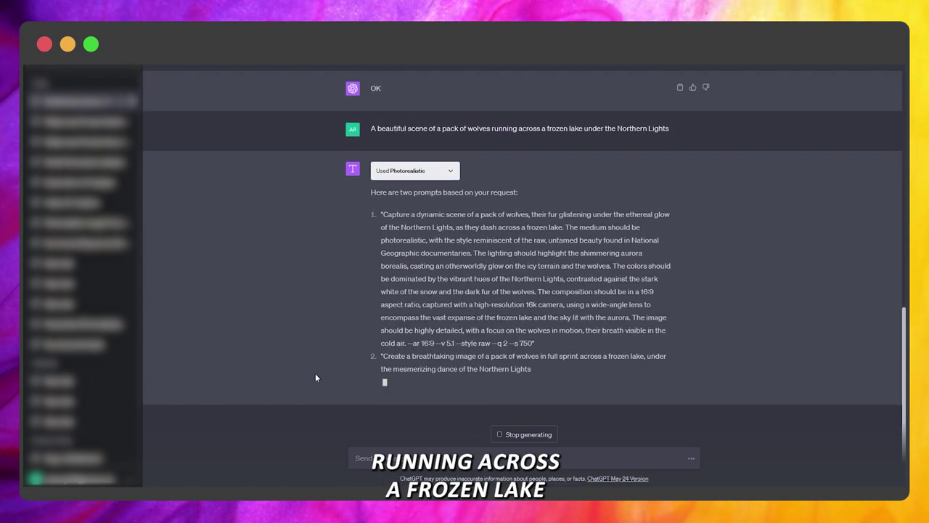
{"action": "left_click_drag", "start_coordinate": [380, 124], "coordinate": [514, 252]}
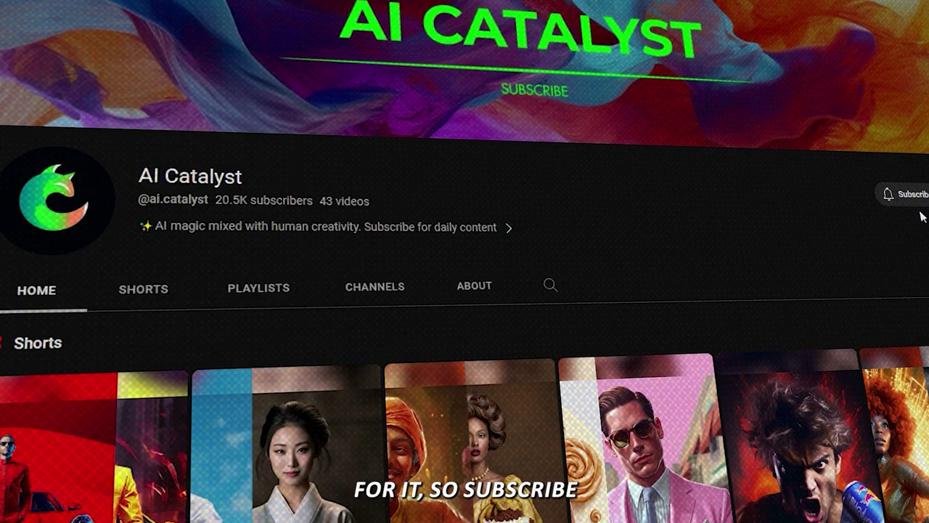
Open the channel's notification options and scroll down through its AI-art Shorts
{"action": "left_click", "coordinate": [892, 202]}
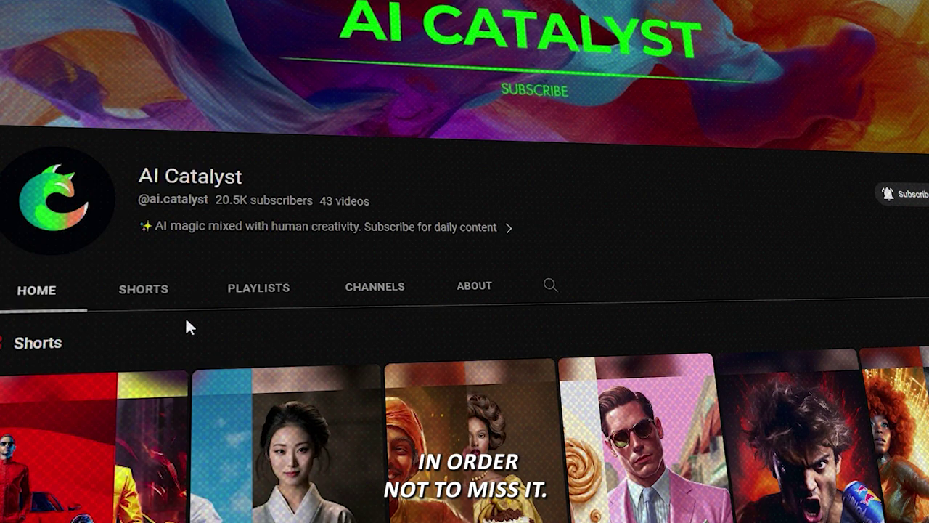
{"action": "scroll", "coordinate": [464, 290], "scroll_direction": "down", "scroll_amount": 15}
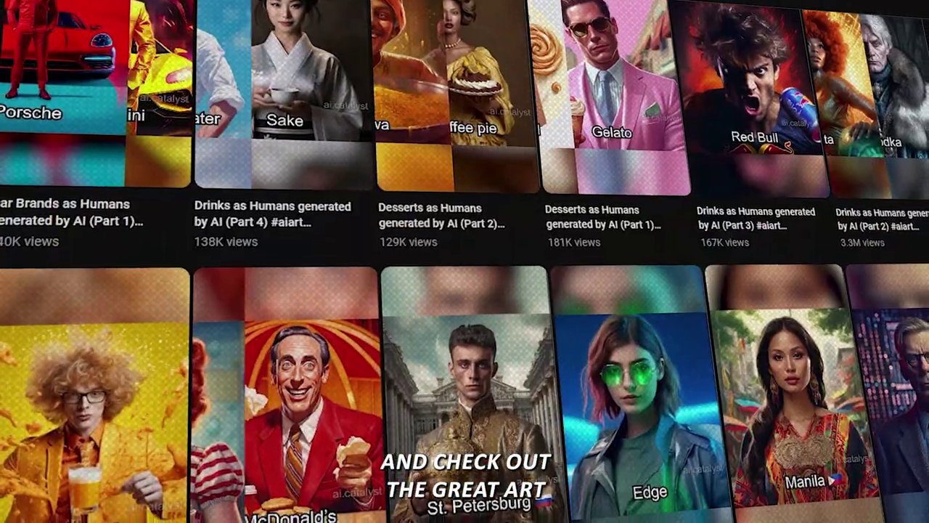
{"action": "scroll", "coordinate": [465, 261], "scroll_direction": "down", "scroll_amount": 15}
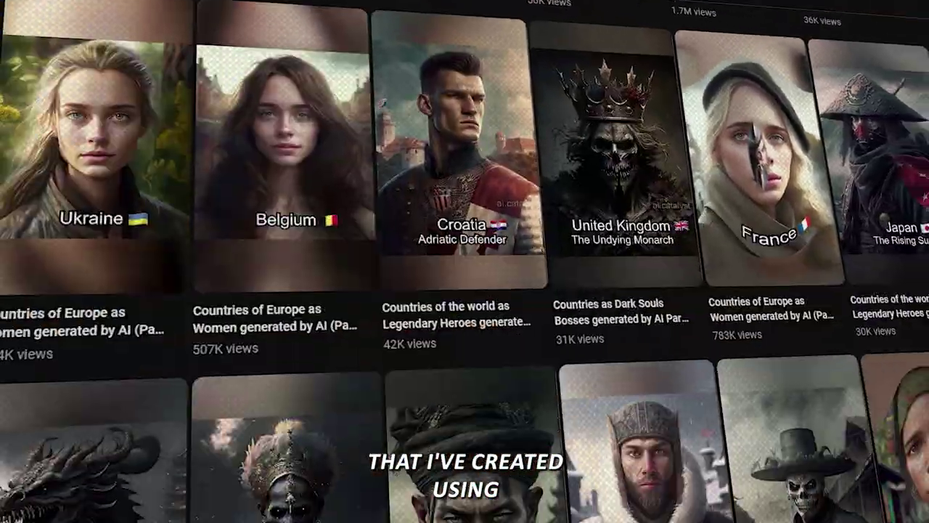